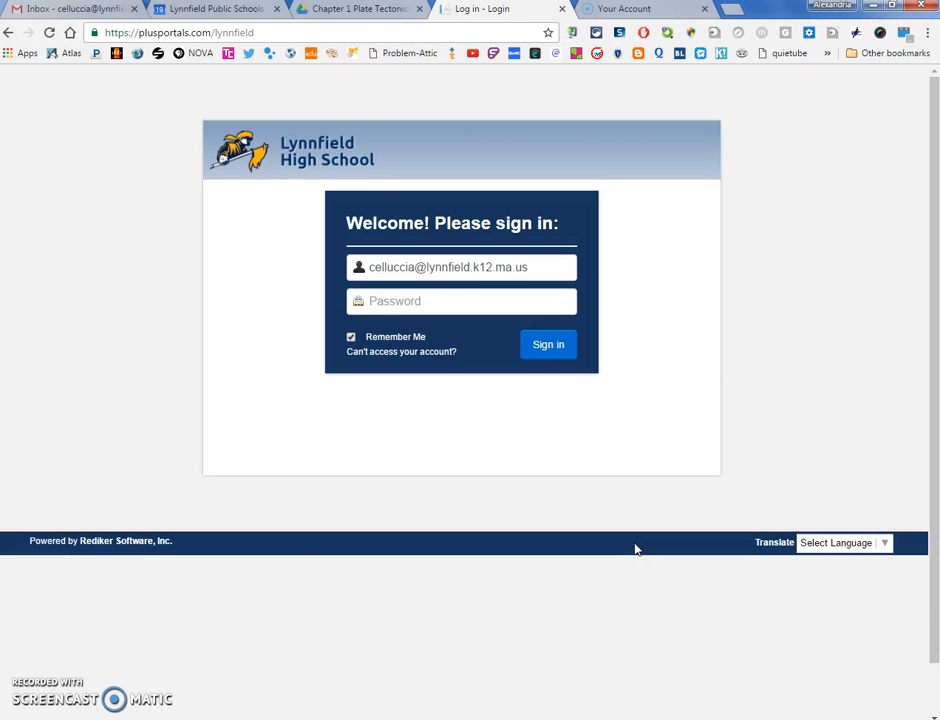
# - Sign in to the school portal by entering the account password for the prefilled e-mail address
pyautogui.click(376, 304)
pyautogui.write('*****')
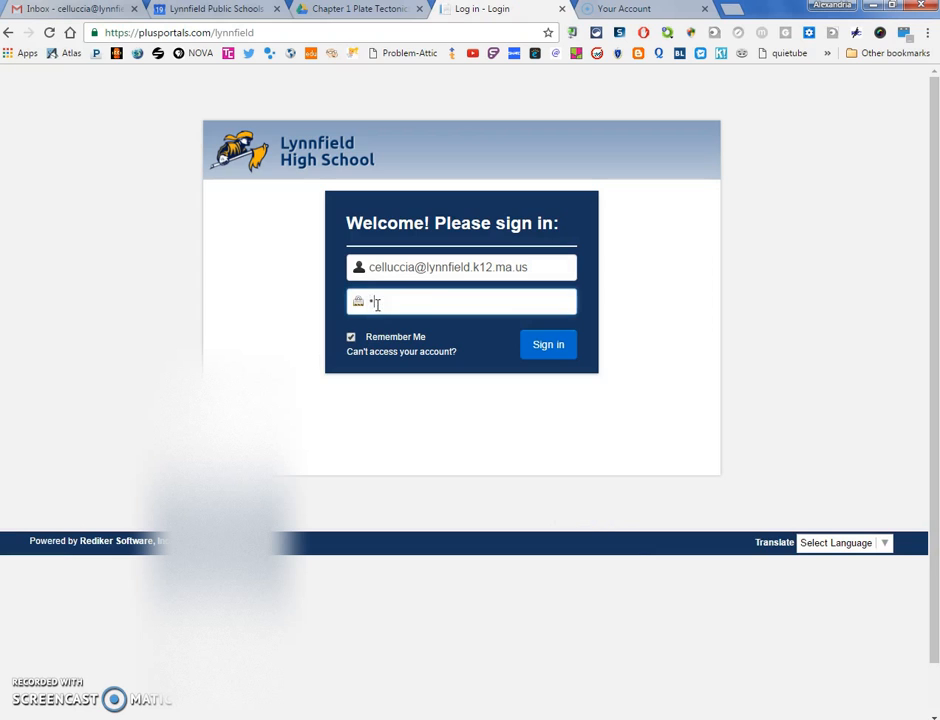
pyautogui.write('******')
pyautogui.press('Return')
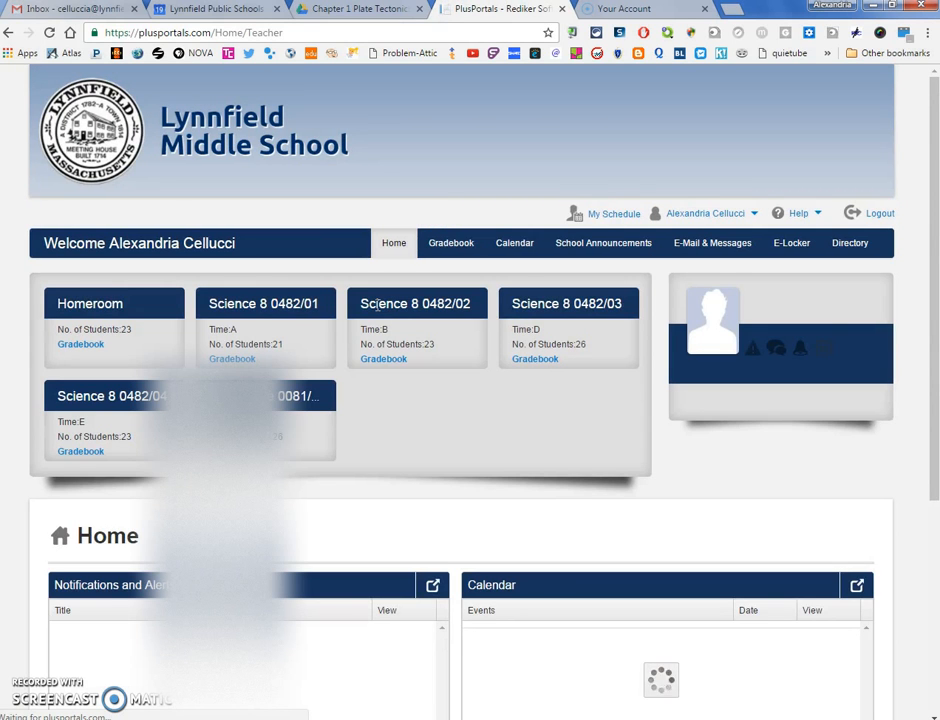
# - Open the Homeroom class's gradebook in the HTML5 Beta version
pyautogui.click(404, 318)
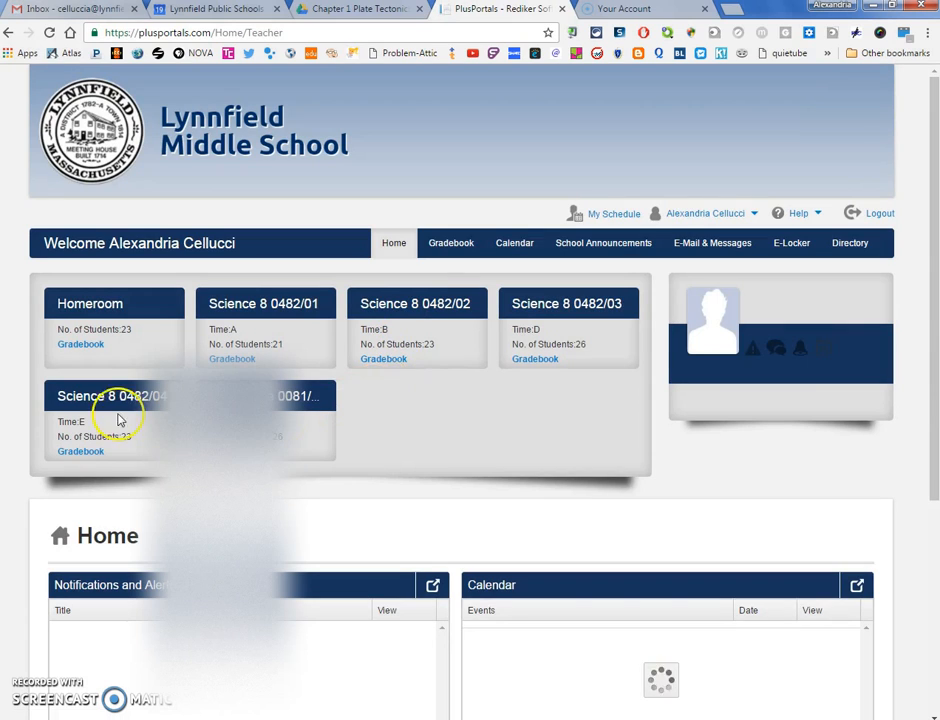
pyautogui.click(86, 346)
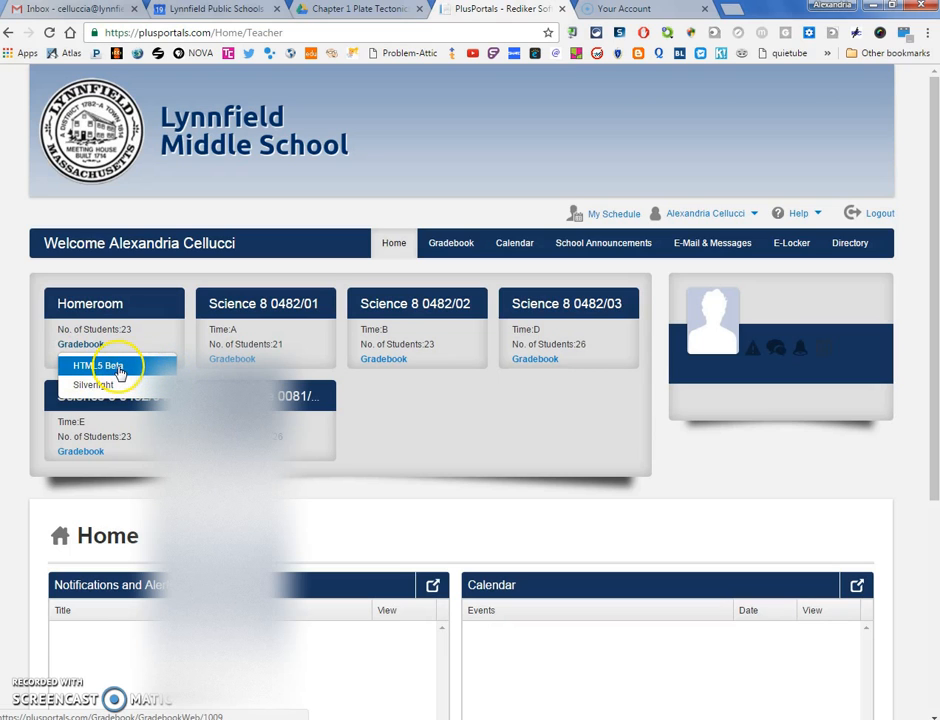
pyautogui.click(262, 358)
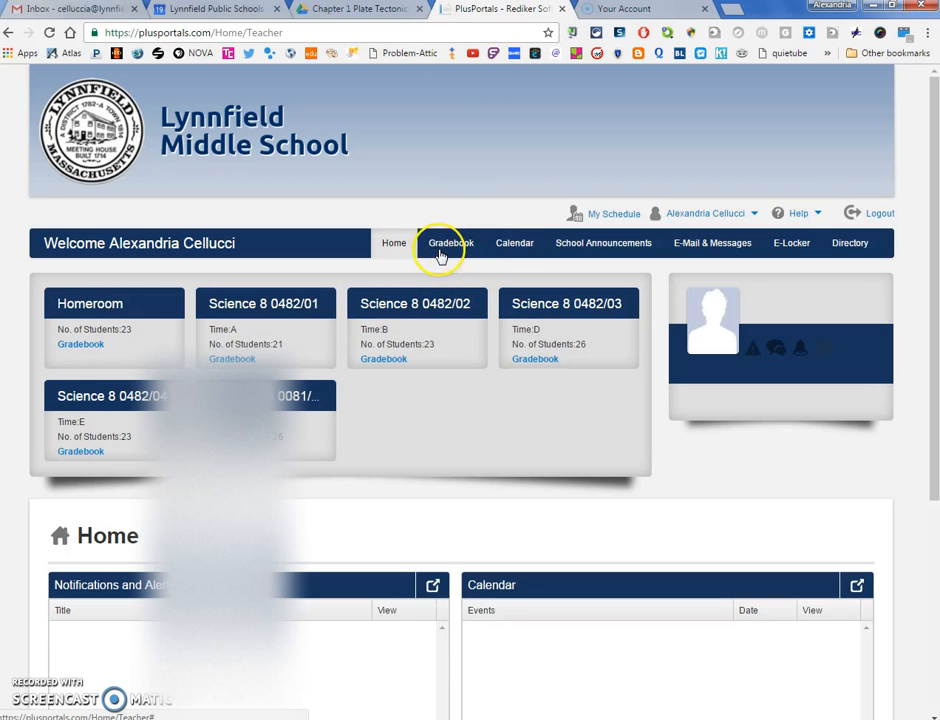
pyautogui.click(86, 346)
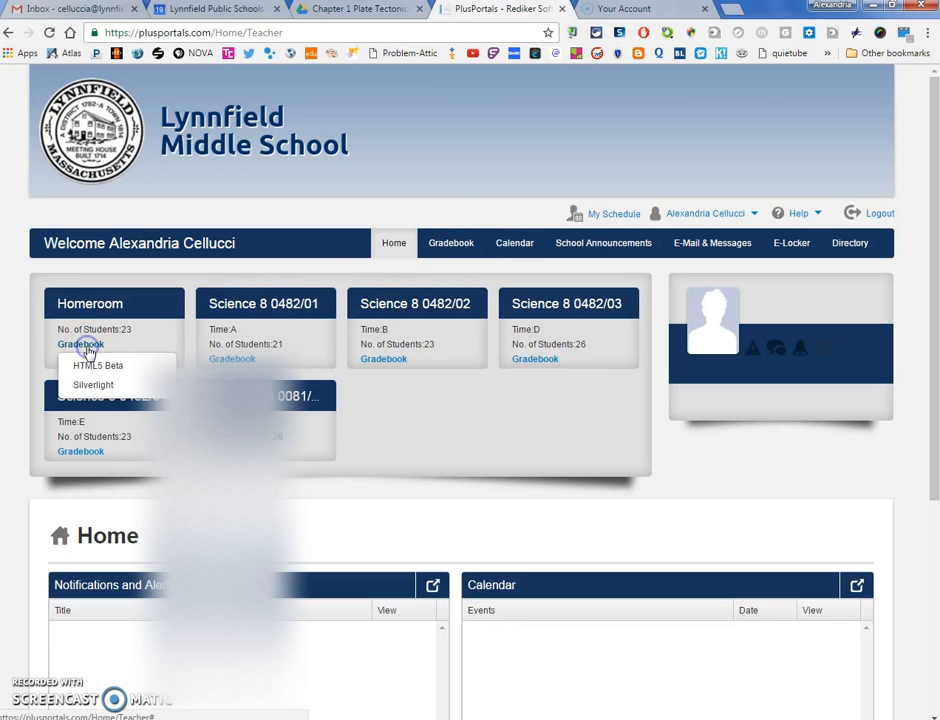
pyautogui.click(98, 365)
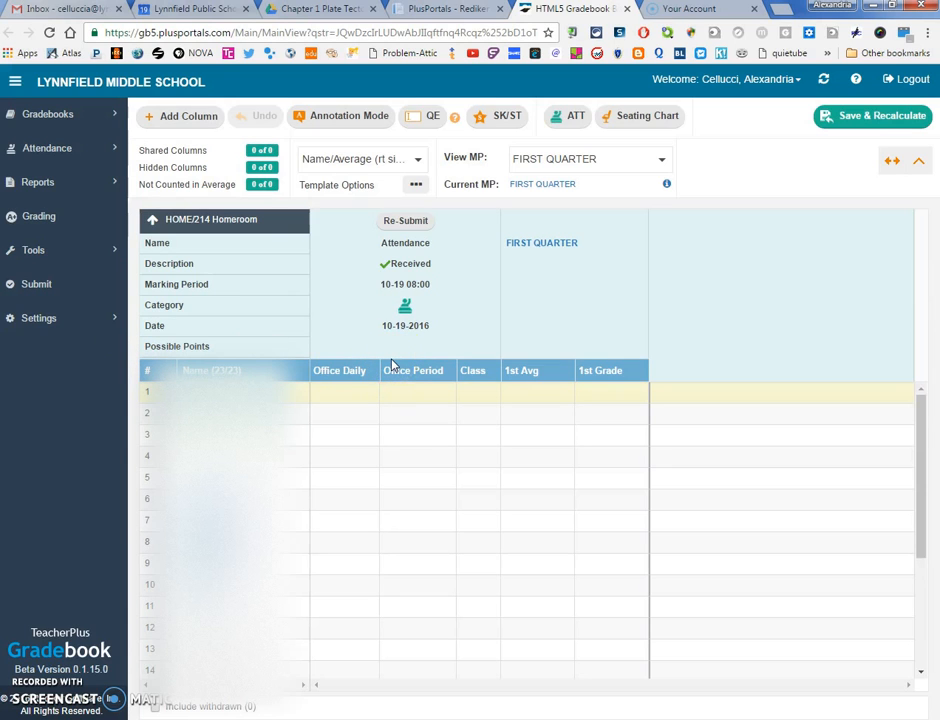
# - Start a new Homeroom gradebook column named Sample Test with 100 maximum possible points
pyautogui.click(166, 118)
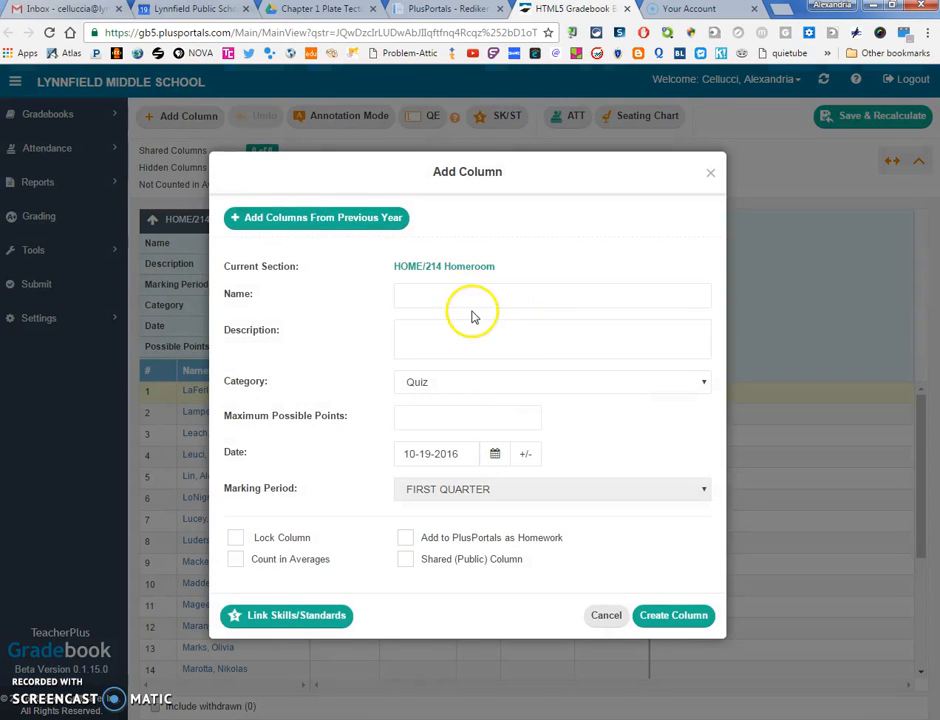
pyautogui.write('Sample Te')
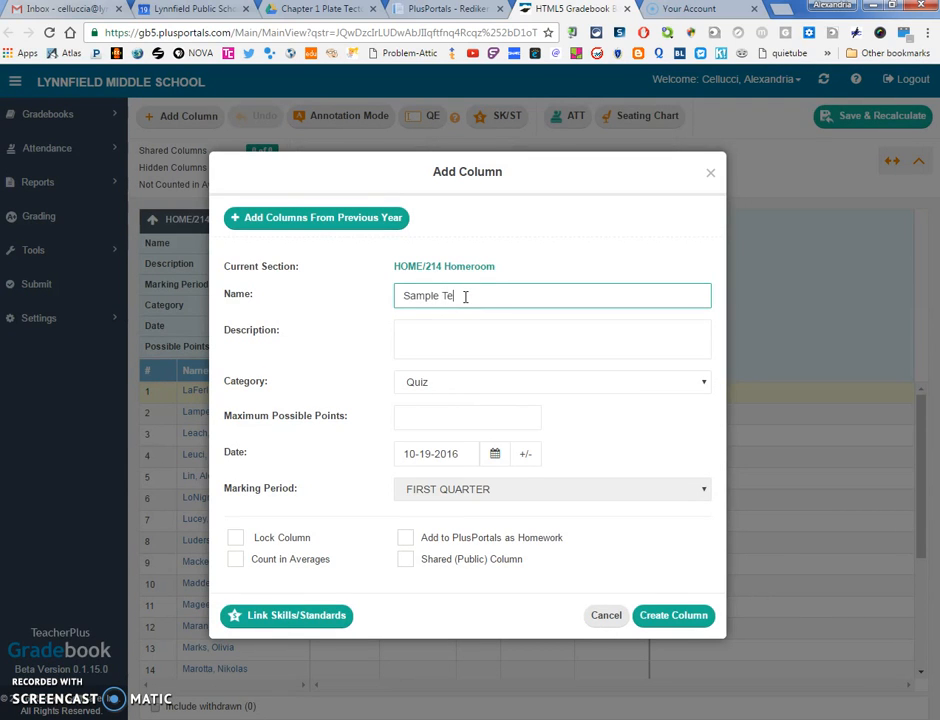
pyautogui.write('st')
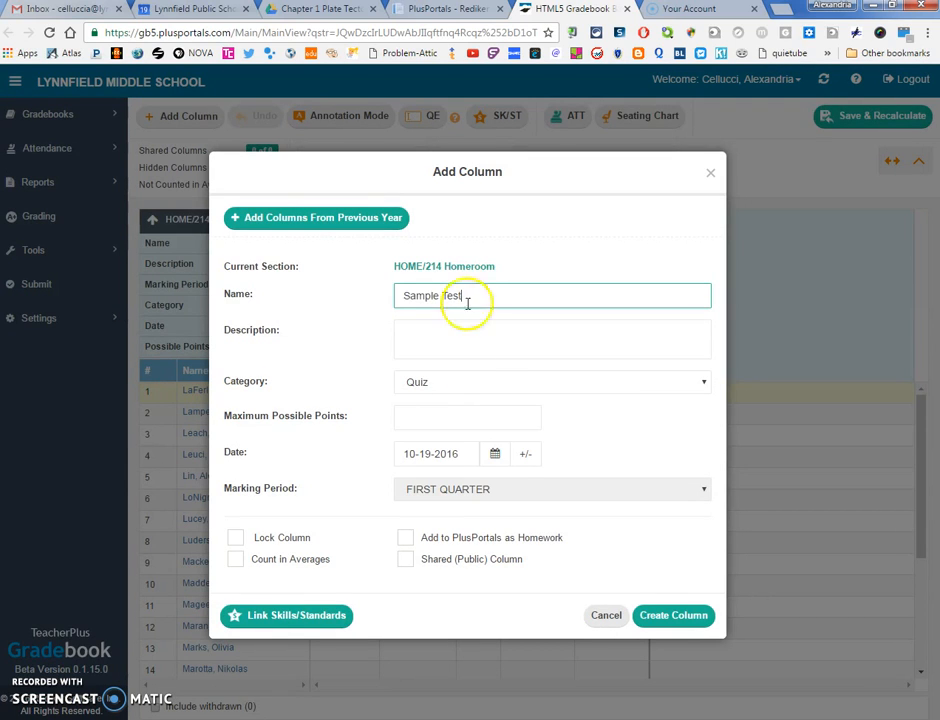
pyautogui.click(499, 336)
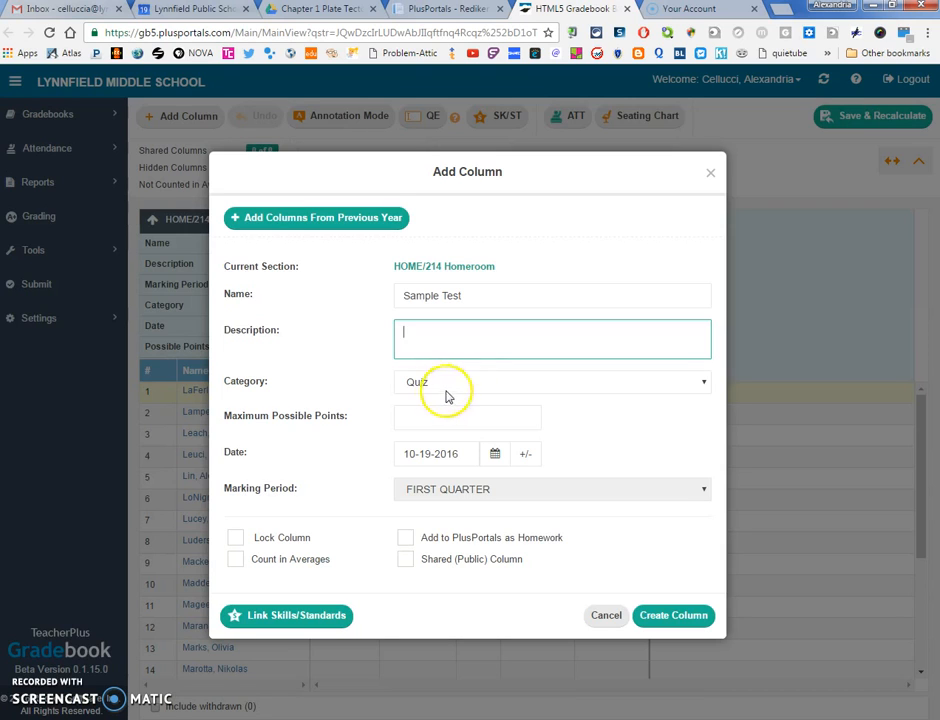
pyautogui.click(434, 425)
pyautogui.write('100')
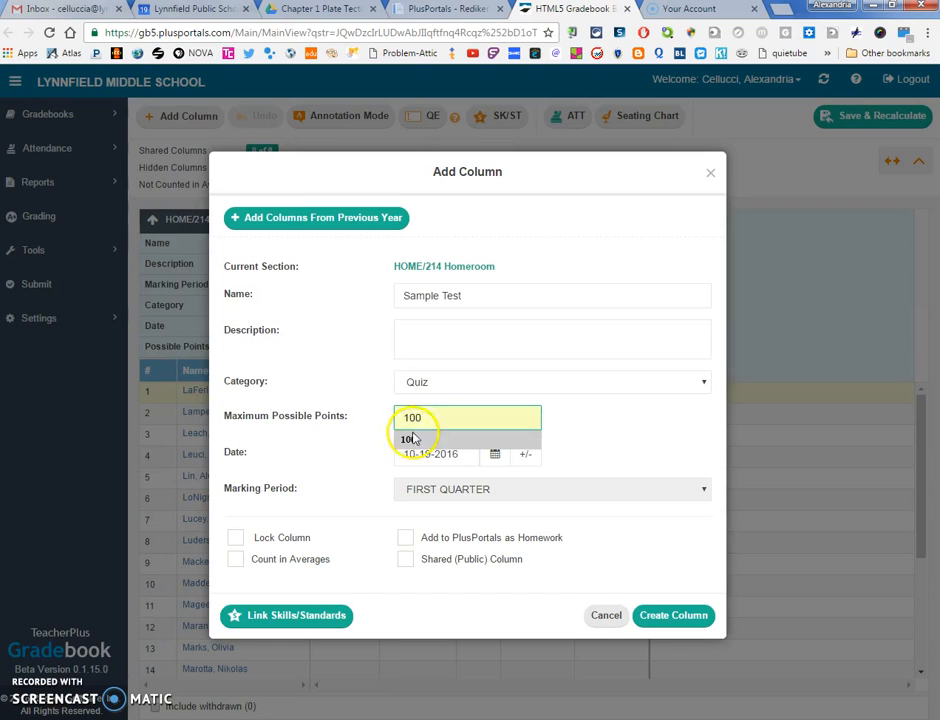
pyautogui.click(425, 438)
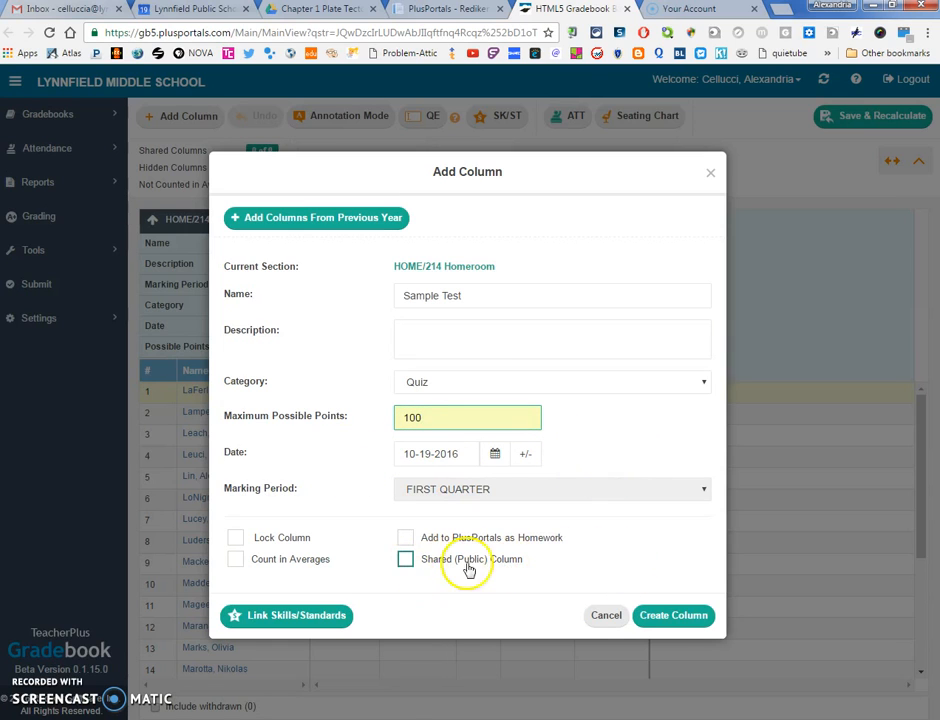
# - Make the Sample Test column count in averages and create it as a private column
pyautogui.click(236, 562)
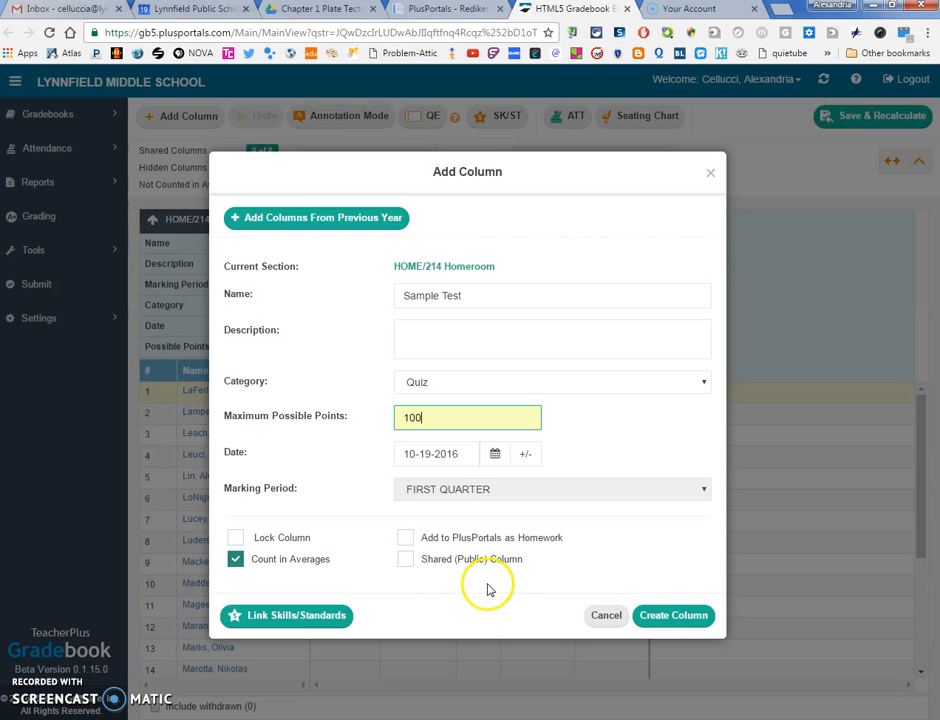
pyautogui.click(673, 616)
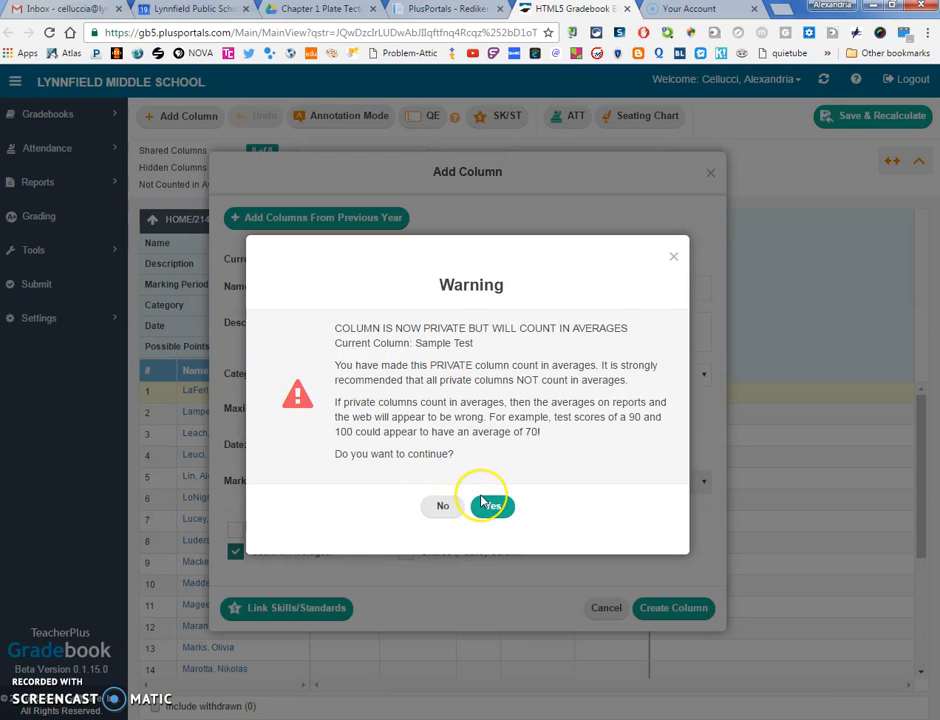
pyautogui.click(447, 499)
pyautogui.click(500, 511)
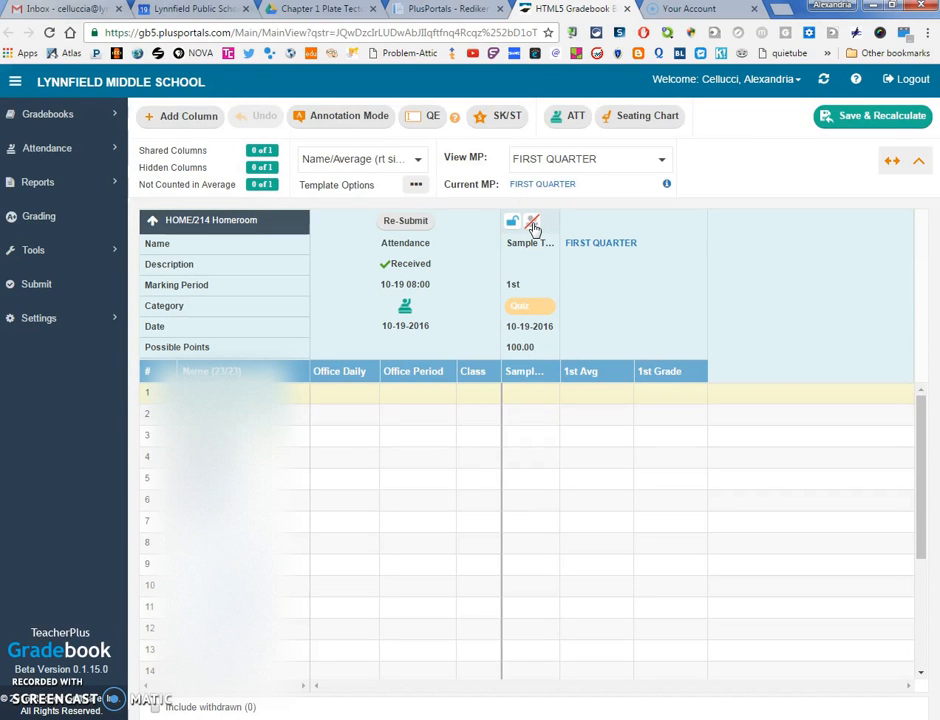
# - Enter the scores 78, 89, 90, 99 and 90 in the Sample Test column for students 1 to 5
pyautogui.click(531, 224)
pyautogui.click(537, 393)
pyautogui.click(537, 390)
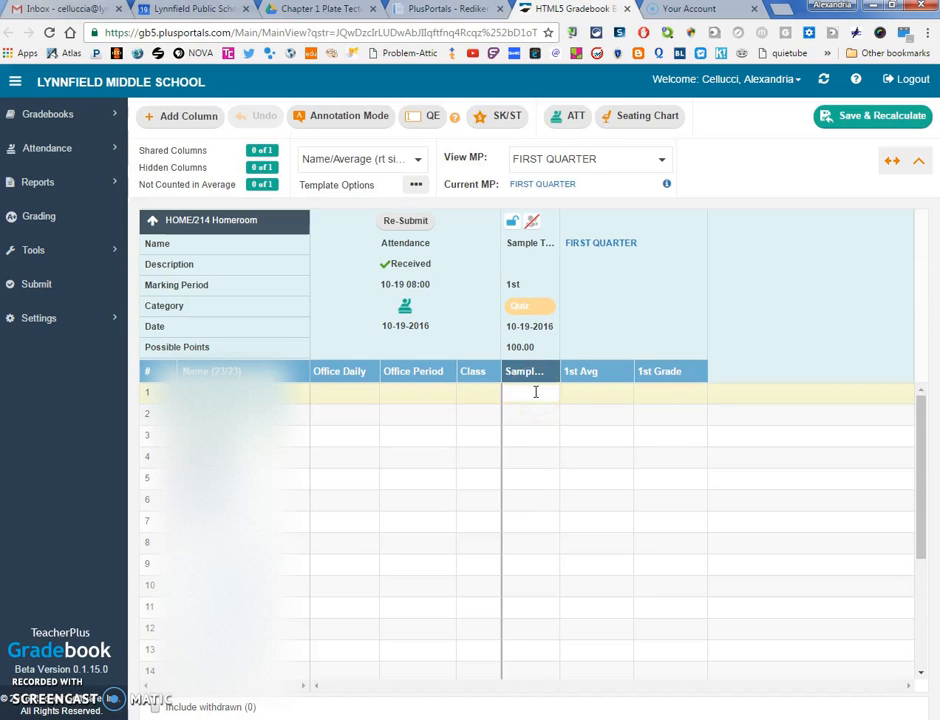
pyautogui.write('78')
pyautogui.press('Return')
pyautogui.write('89')
pyautogui.press('Return')
pyautogui.write('90')
pyautogui.press('Return')
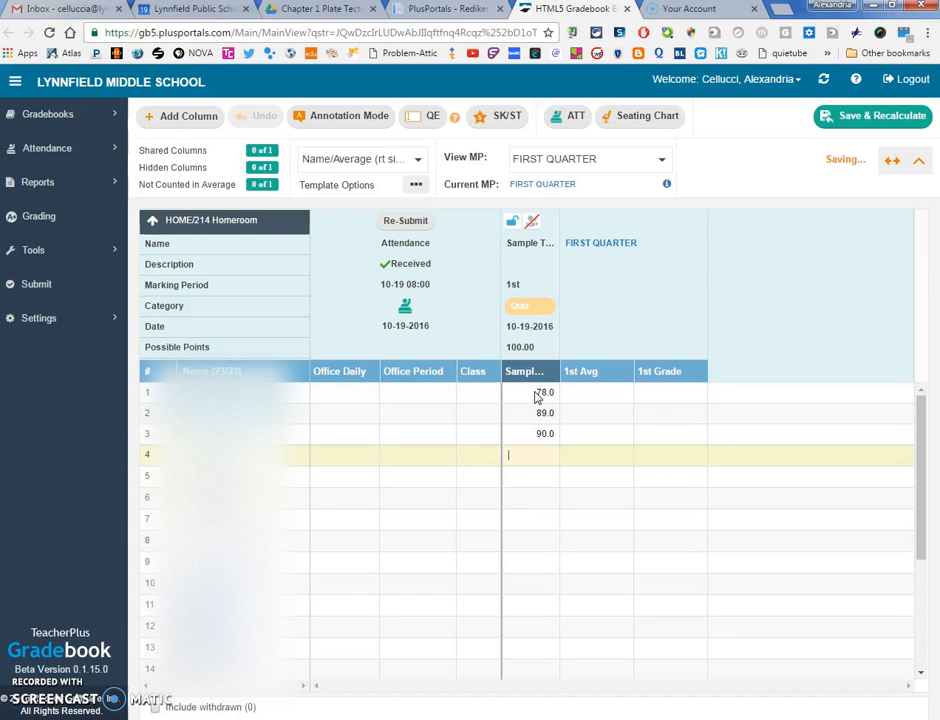
pyautogui.write('99')
pyautogui.press('Return')
pyautogui.write('90')
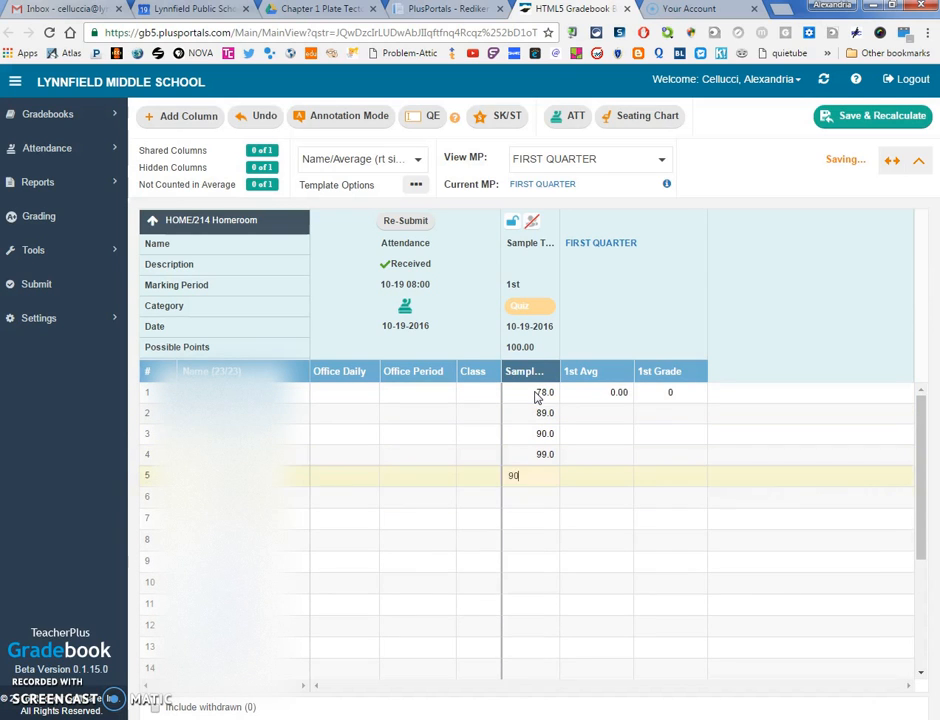
pyautogui.press('Return')
# - Enter the Sample Test scores 80, 80, 46, 56 and 82 for students 6 to 10
pyautogui.write('80')
pyautogui.press('Return')
pyautogui.write('80')
pyautogui.press('Return')
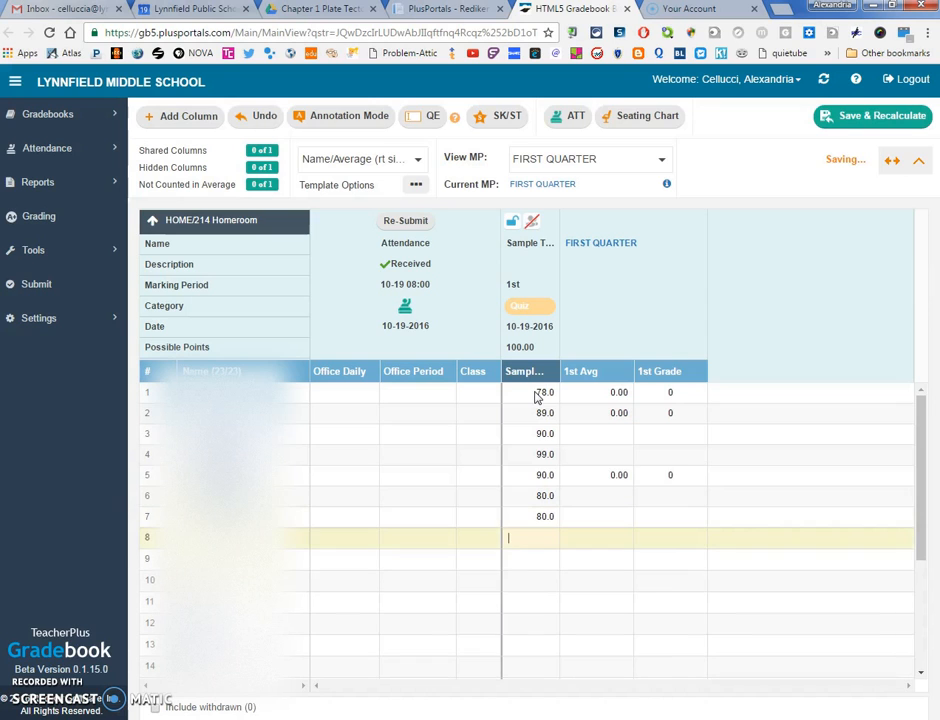
pyautogui.write('46')
pyautogui.press('Return')
pyautogui.write('56')
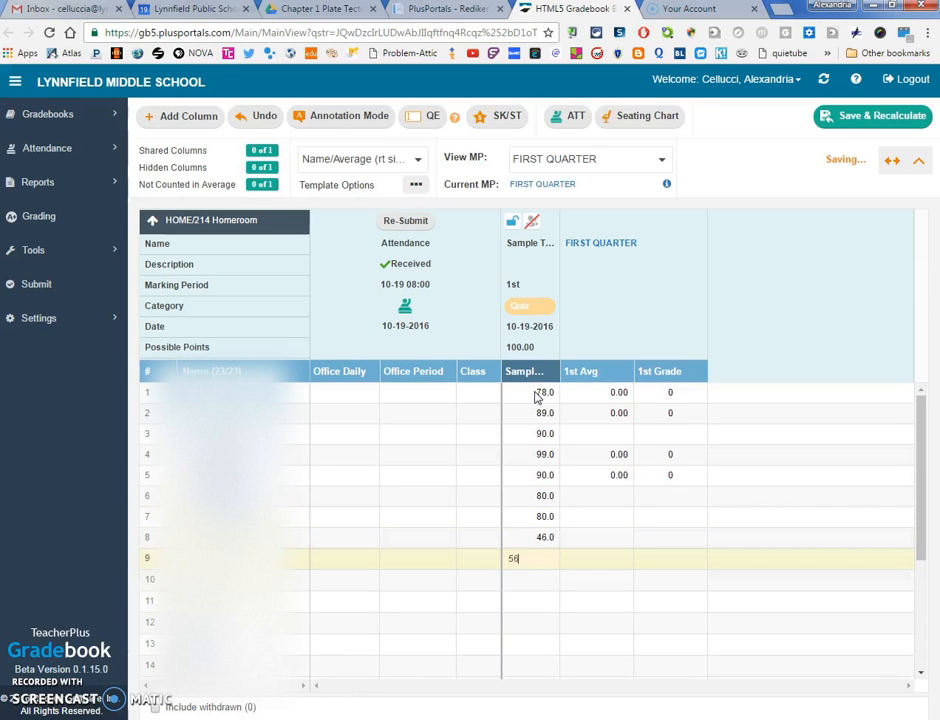
pyautogui.press('Return')
pyautogui.write('82')
pyautogui.press('Return')
# - Enter the Sample Test scores 100, 102, 16, 83 and 97 for students 11 to 15
pyautogui.write('1')
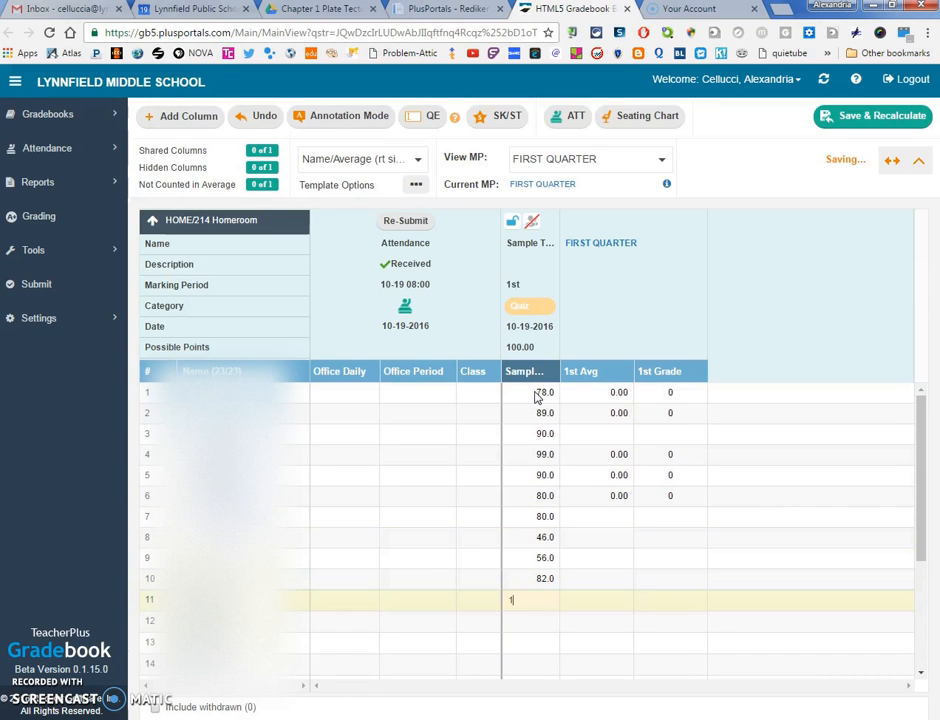
pyautogui.write('00')
pyautogui.press('Return')
pyautogui.write('102')
pyautogui.press('Return')
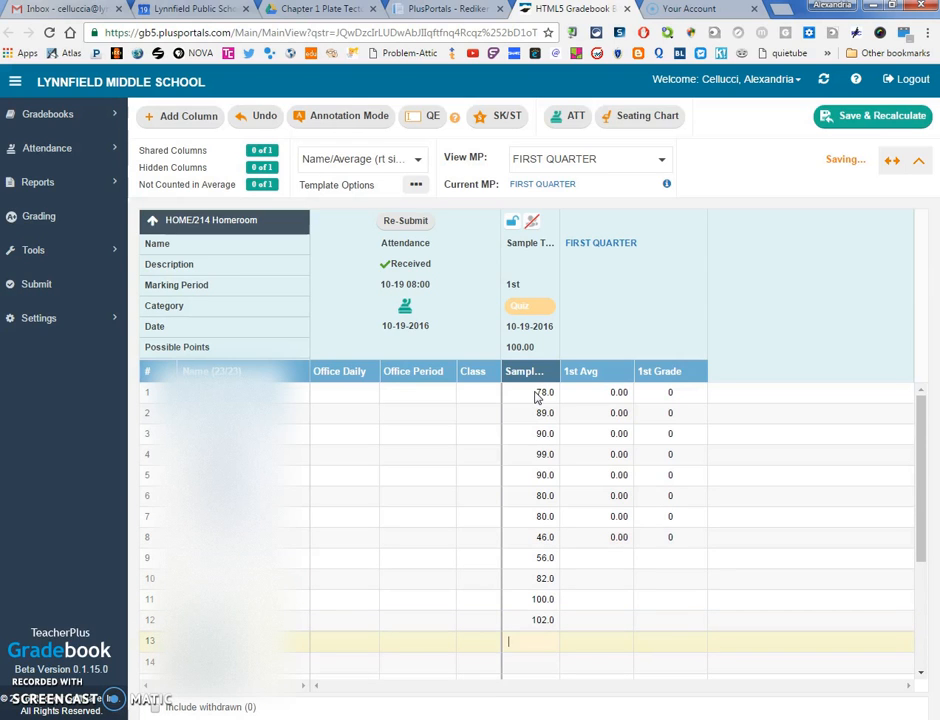
pyautogui.write('16')
pyautogui.press('Return')
pyautogui.write('83')
pyautogui.press('Return')
pyautogui.write('97')
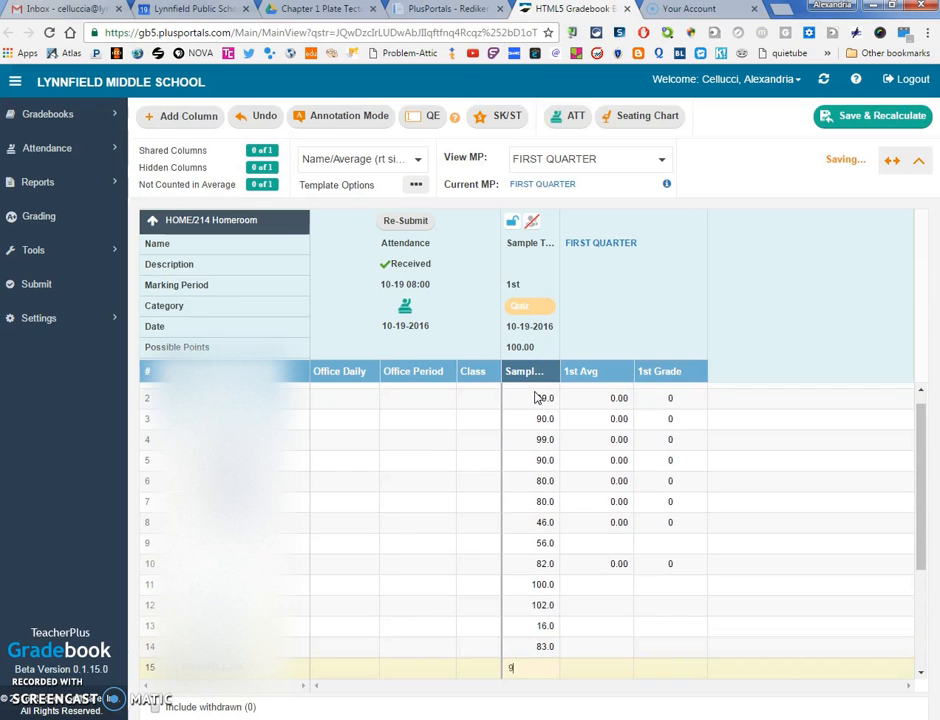
pyautogui.press('Return')
# - Enter the Sample Test scores 84, 46, 85 and 36 for students 16 to 19
pyautogui.write('84')
pyautogui.press('Return')
pyautogui.write('46')
pyautogui.press('Return')
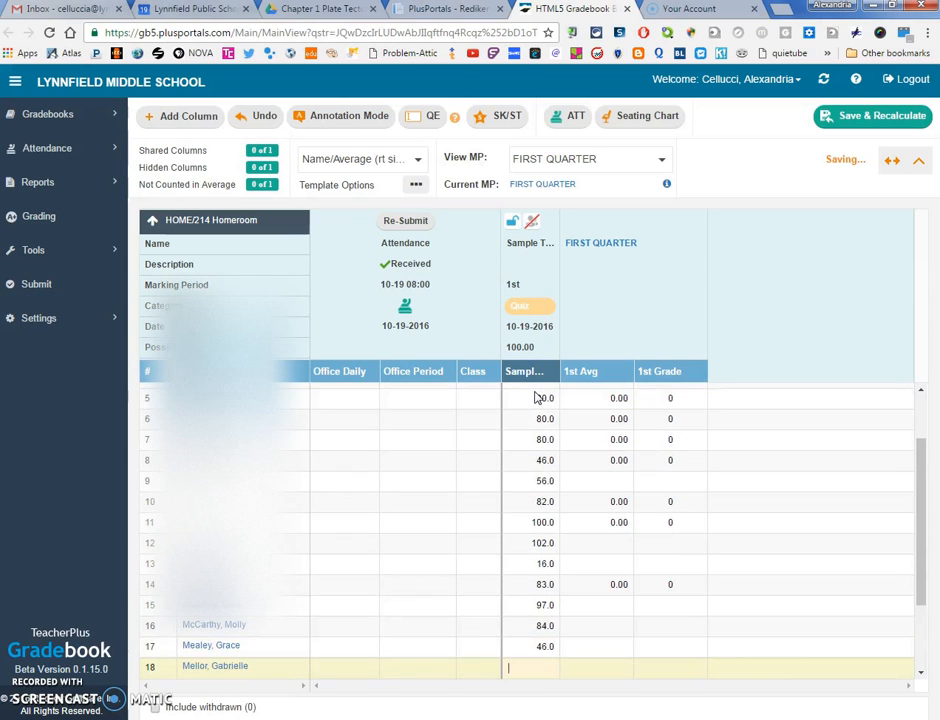
pyautogui.write('85')
pyautogui.press('Return')
pyautogui.write('36')
pyautogui.press('Return')
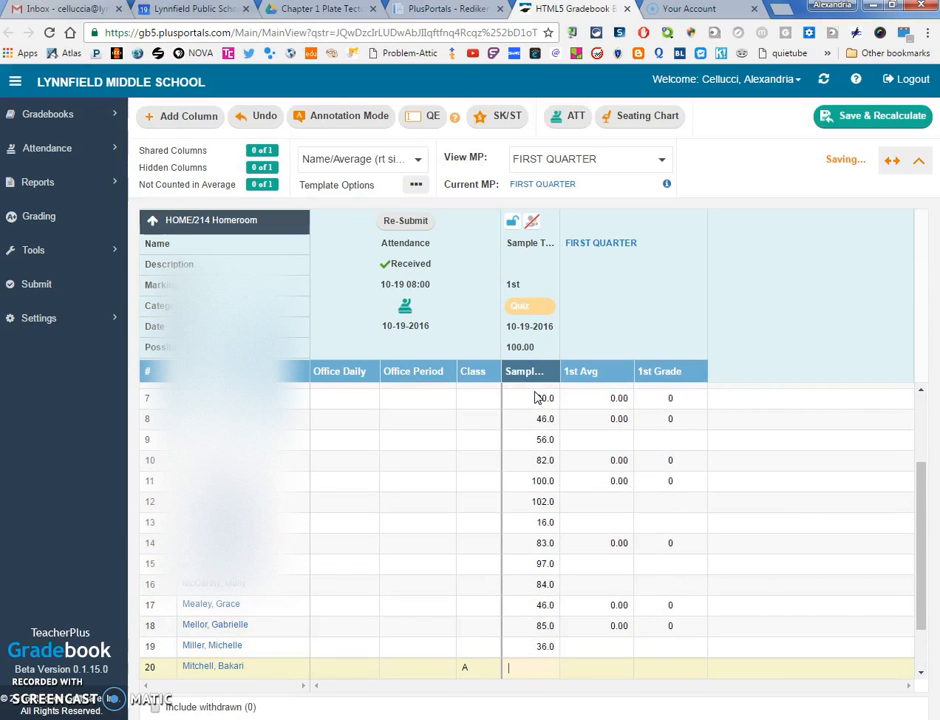
# - Enter the Sample Test scores 85, 85 and 96 for students 20 to 22
pyautogui.write('85')
pyautogui.press('Return')
pyautogui.write('85')
pyautogui.press('Return')
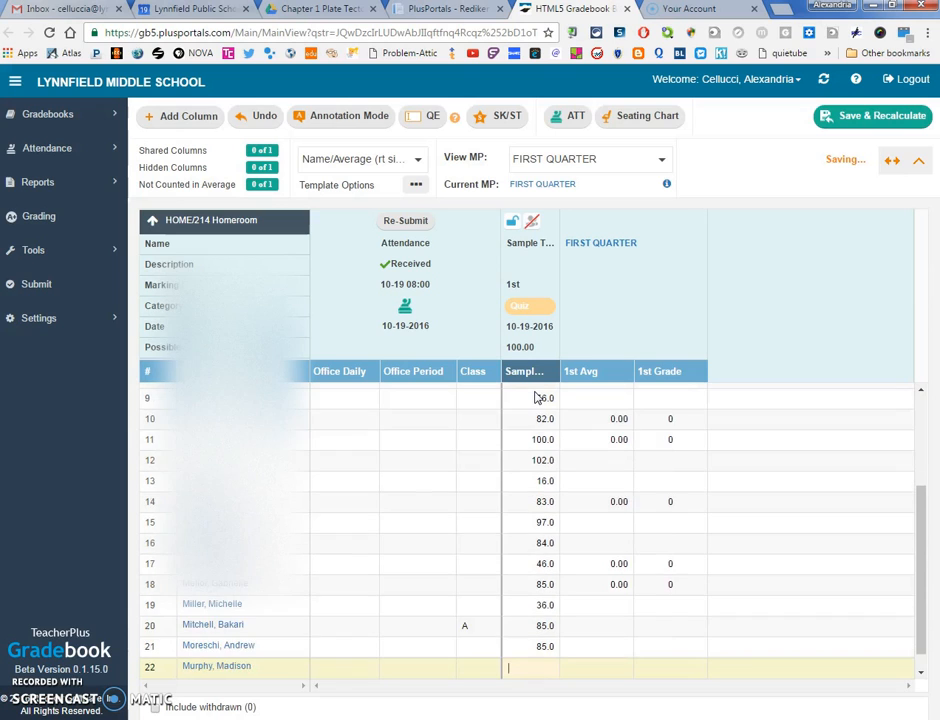
pyautogui.write('96')
pyautogui.press('Return')
# - Enter a Sample Test score of 9 for student 23, clearing the mistyped digits
pyautogui.write('9696')
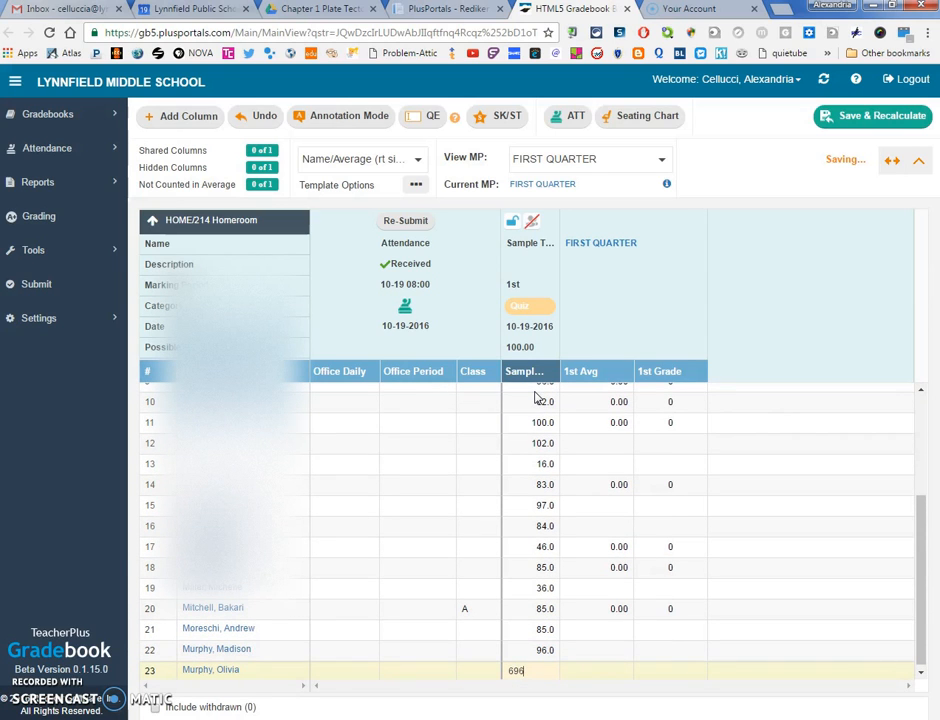
pyautogui.press('BackSpace')
pyautogui.press('BackSpace')
pyautogui.write('85')
pyautogui.press('BackSpace')
pyautogui.press('BackSpace')
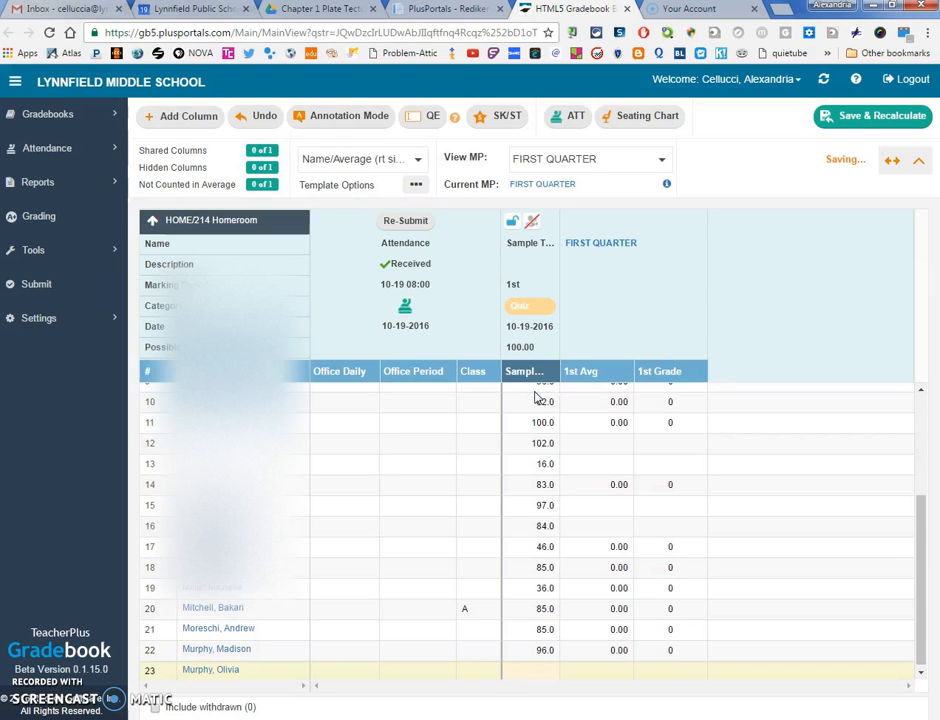
pyautogui.write('9')
pyautogui.press('Return')
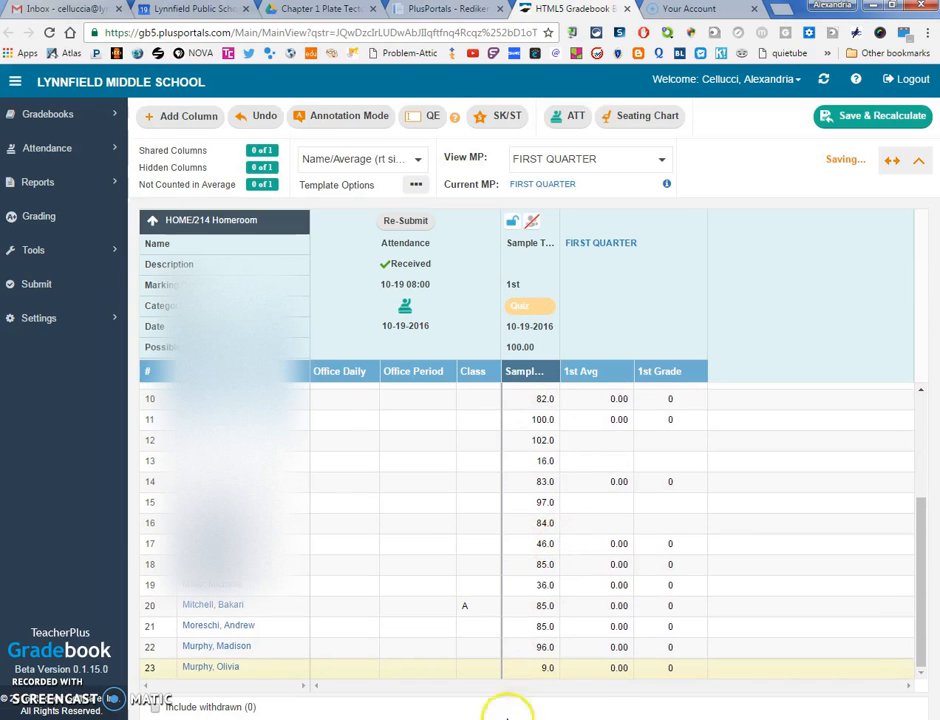
# - Change student 23's Sample Test score to 85
pyautogui.click(539, 667)
pyautogui.write('85')
pyautogui.press('Return')
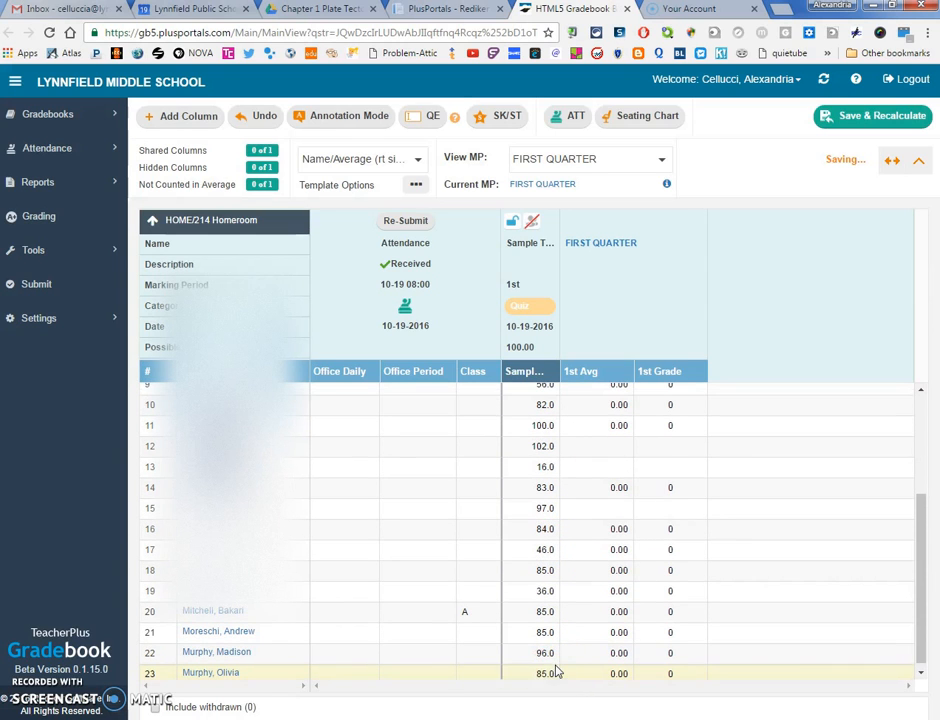
pyautogui.click(776, 606)
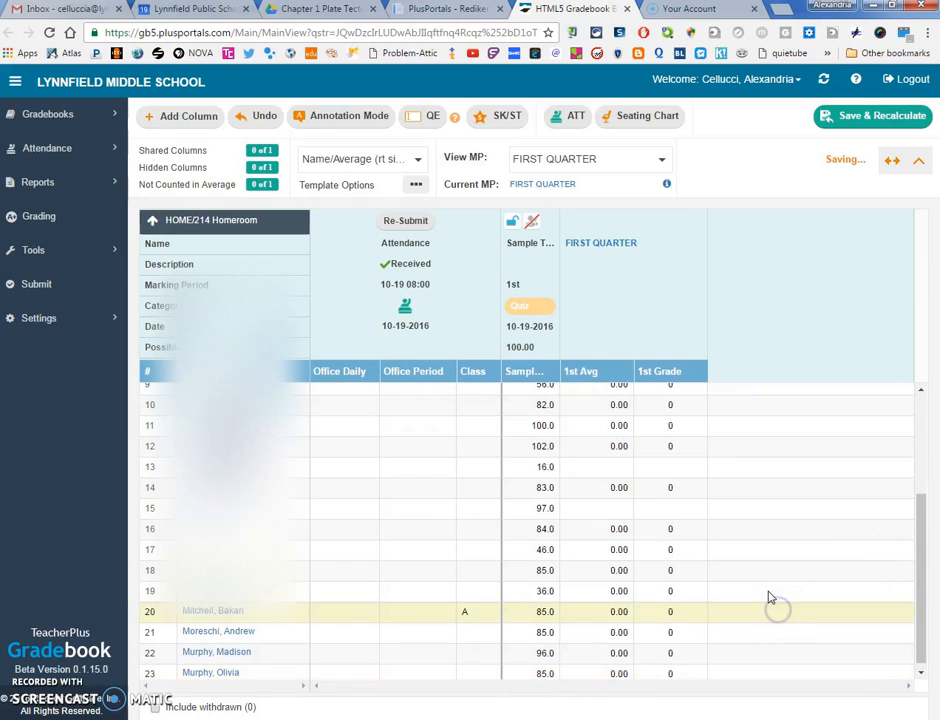
# - Replace the Sample Test score of student 23 with 69
pyautogui.click(543, 670)
pyautogui.write('69')
pyautogui.press('Return')
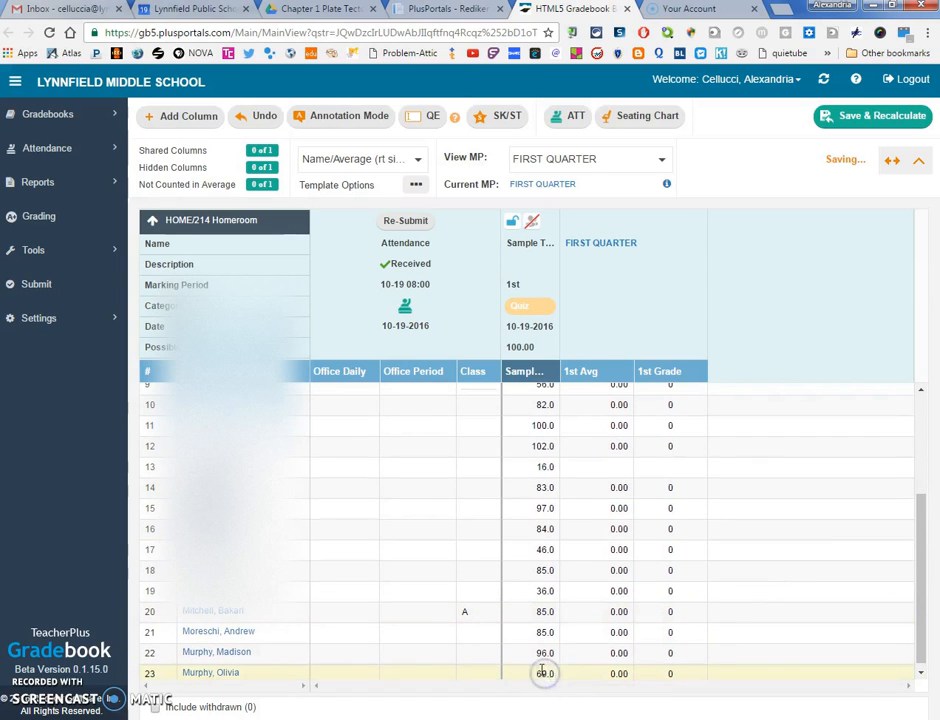
pyautogui.click(740, 617)
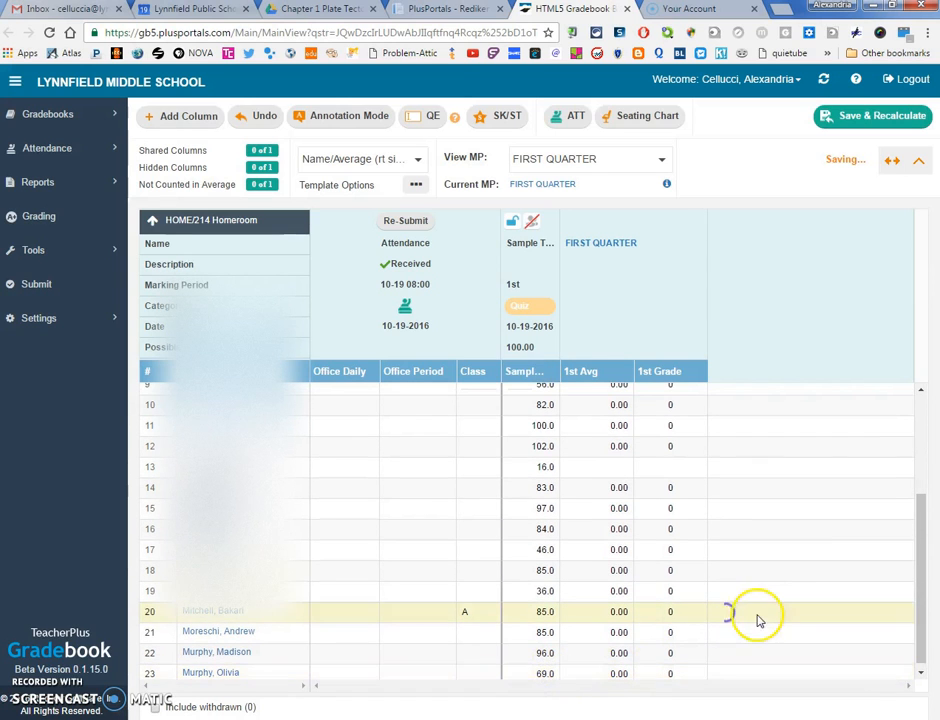
# - Change the Sample Test score of student 23 to 96
pyautogui.click(541, 668)
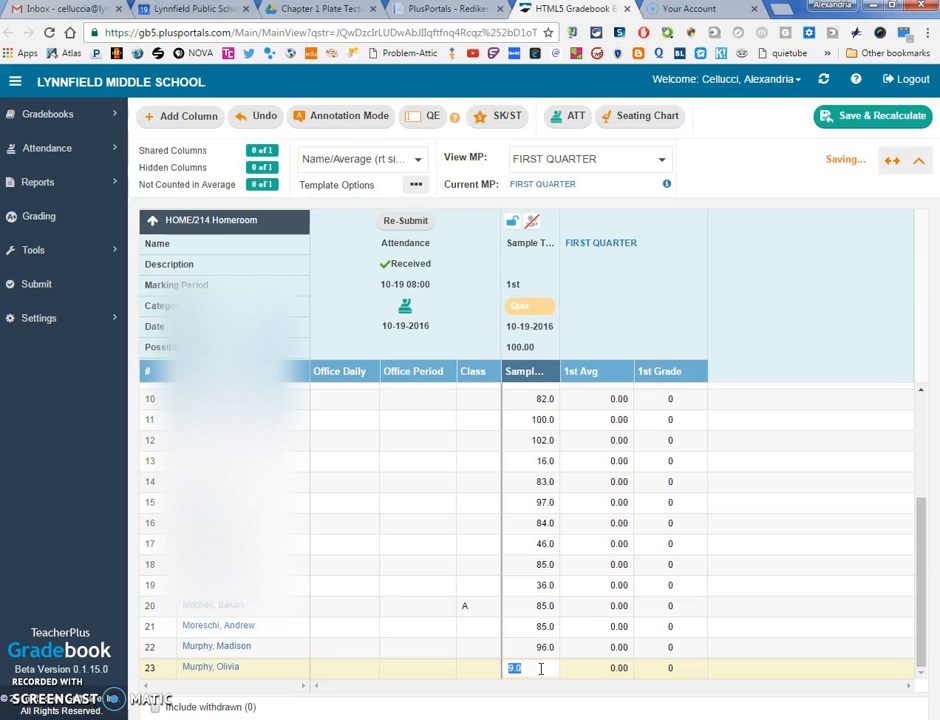
pyautogui.press('BackSpace')
pyautogui.write('96')
pyautogui.press('Return')
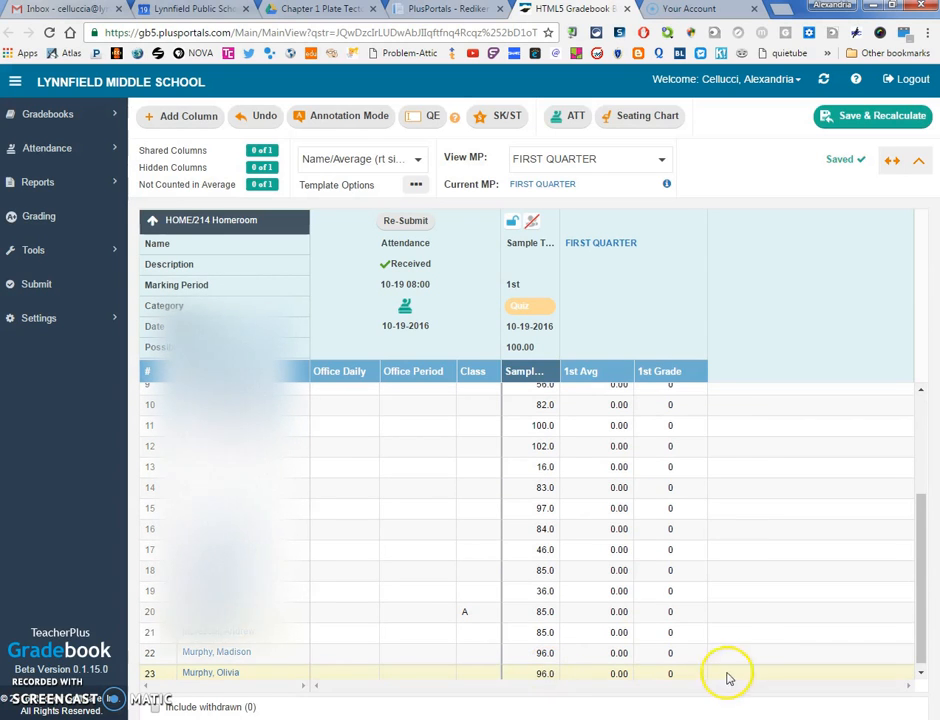
# - Set student 23's Sample Test score to 90
pyautogui.click(548, 668)
pyautogui.write('90')
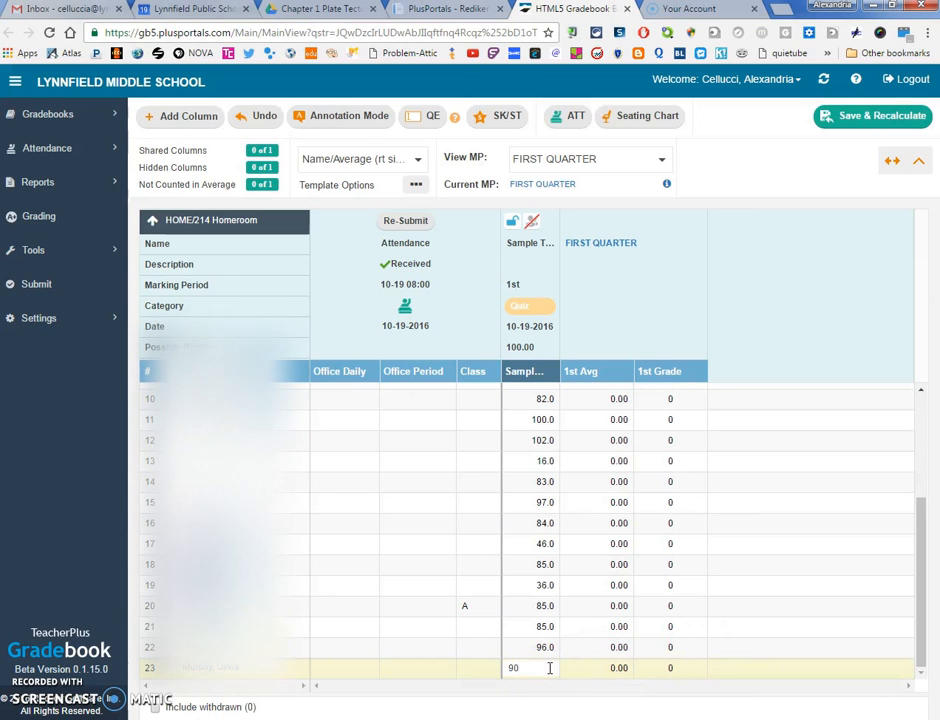
pyautogui.click(743, 608)
pyautogui.scroll(-1, 736, 614)
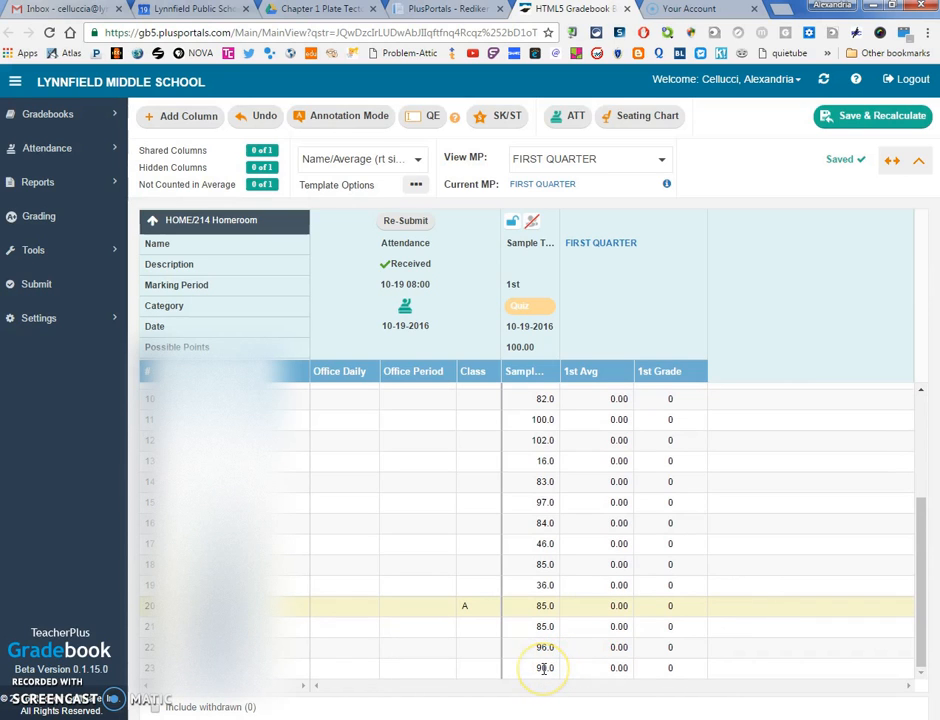
pyautogui.click(544, 668)
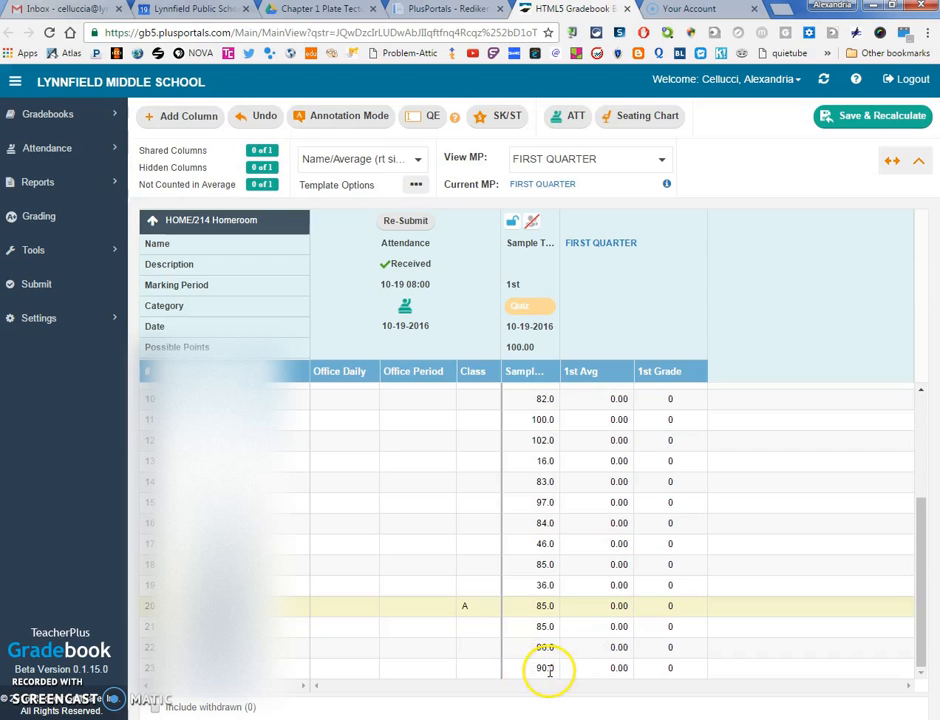
pyautogui.click(545, 668)
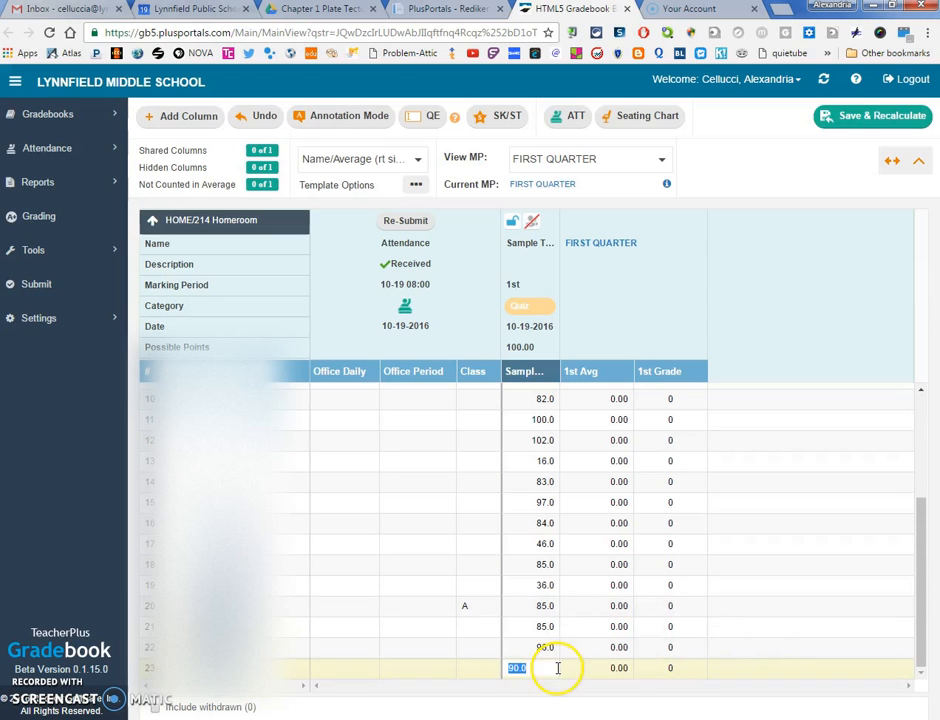
pyautogui.click(751, 620)
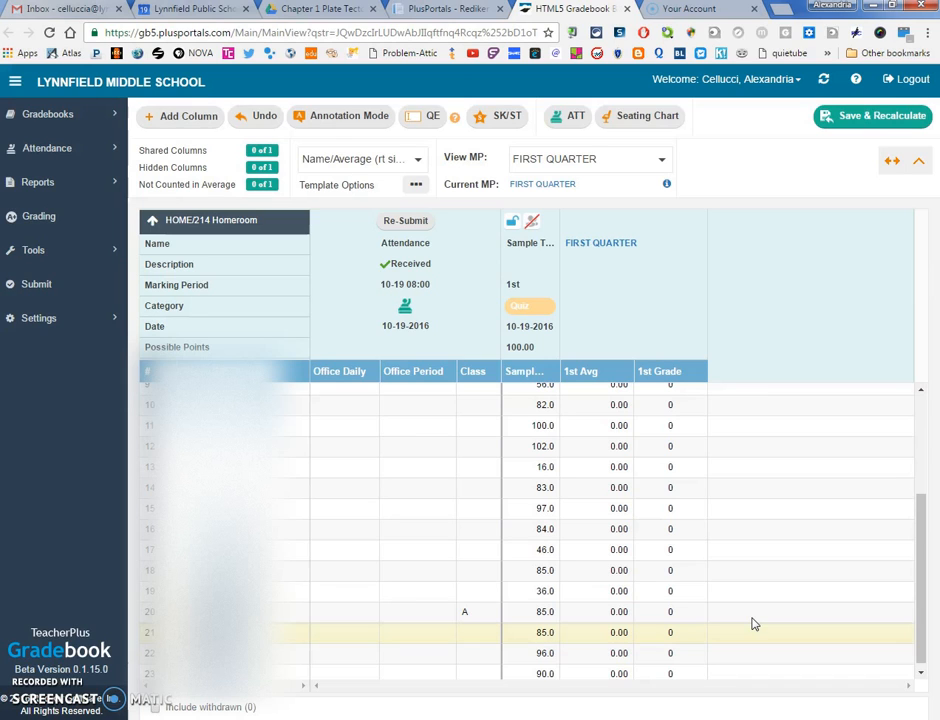
# - Switch the Sample Test column from private to shared and confirm the change
pyautogui.click(534, 224)
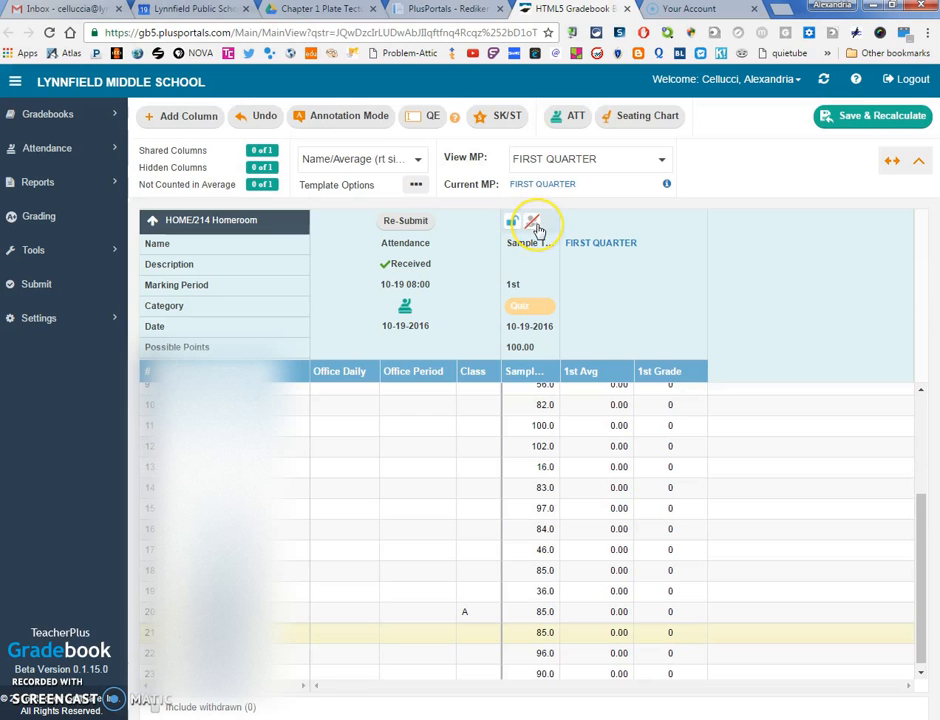
pyautogui.click(534, 224)
pyautogui.click(489, 460)
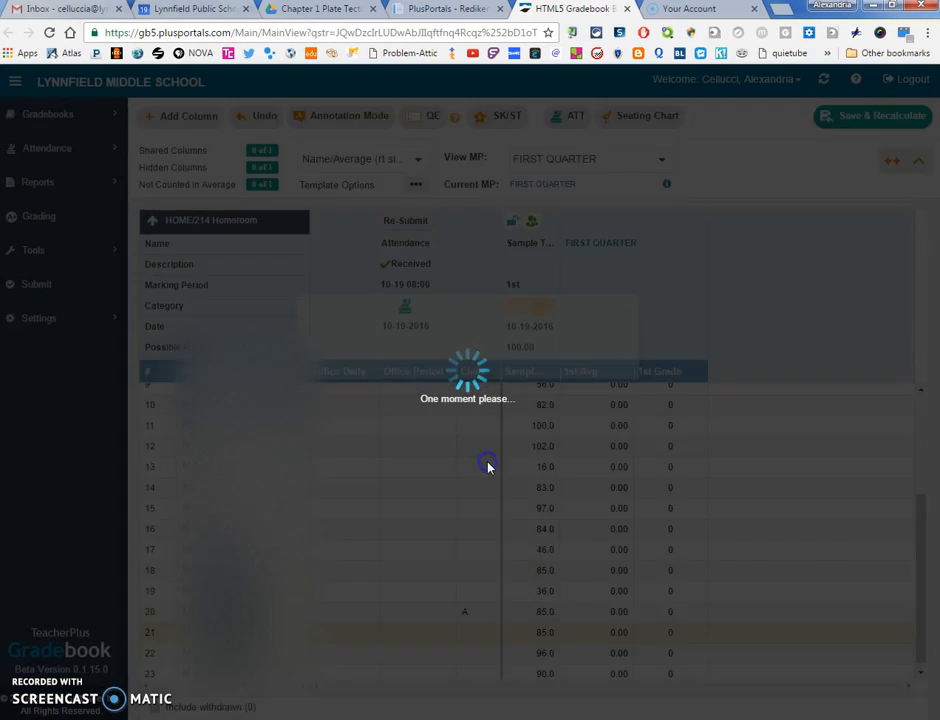